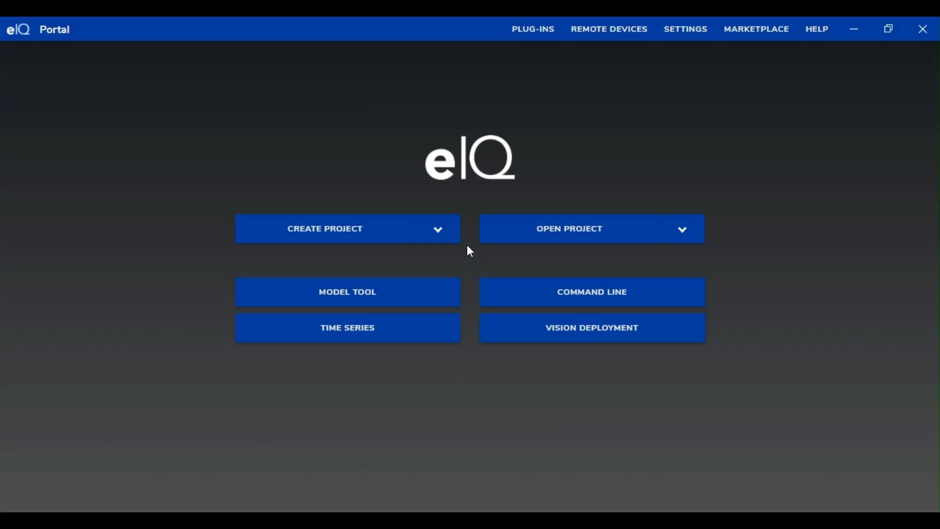
# Step: Create a project by importing the archive (1) folder from Downloads as a Structured folders dataset
pyautogui.click(439, 228)
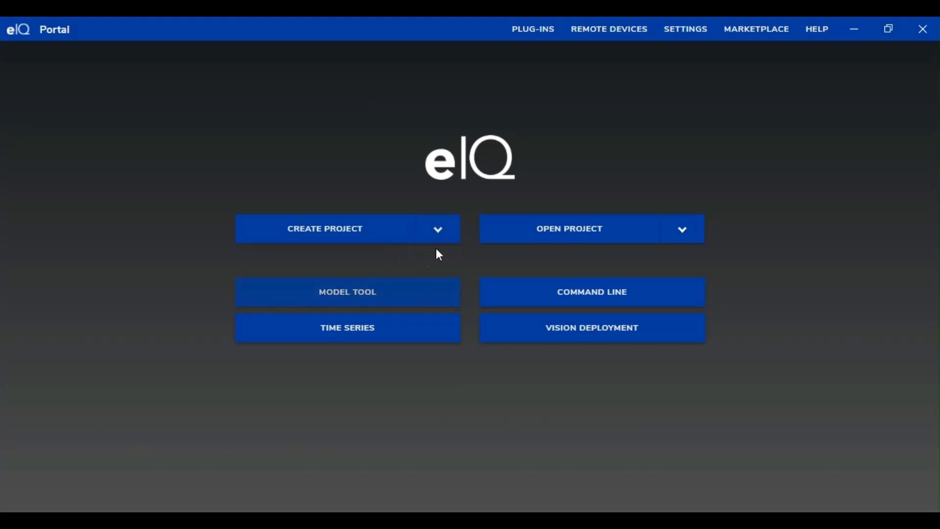
pyautogui.moveTo(439, 223)
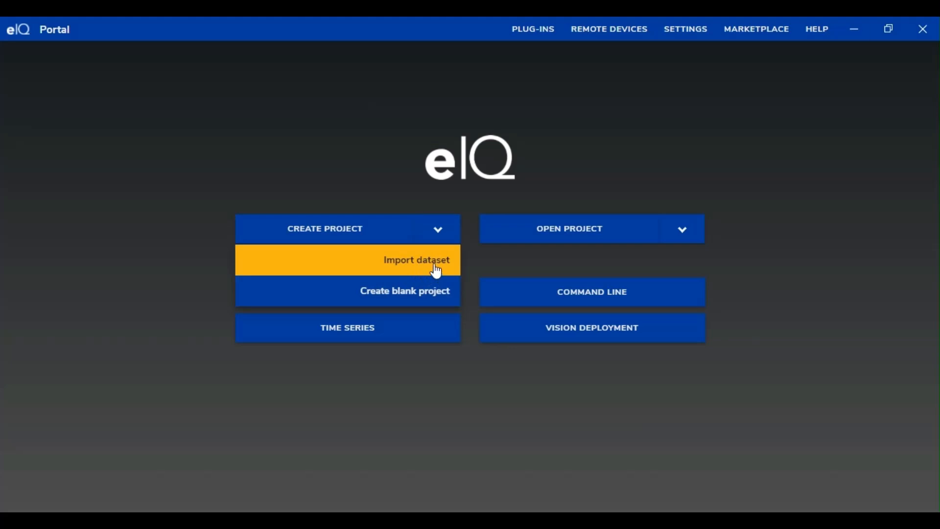
pyautogui.click(437, 271)
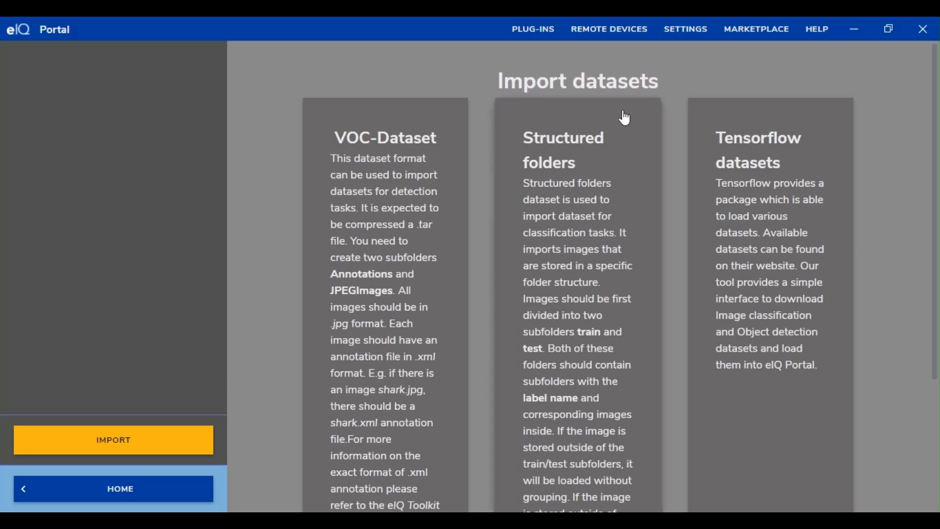
pyautogui.click(625, 155)
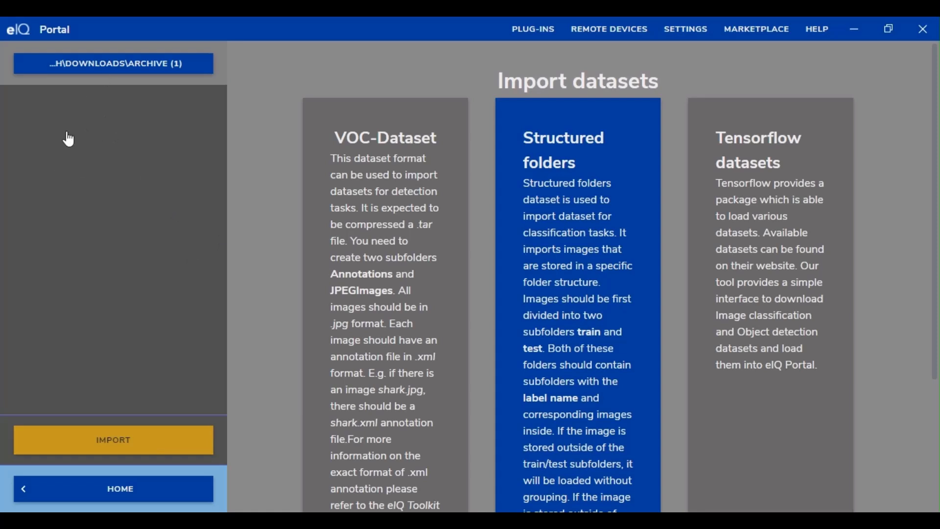
pyautogui.click(415, 318)
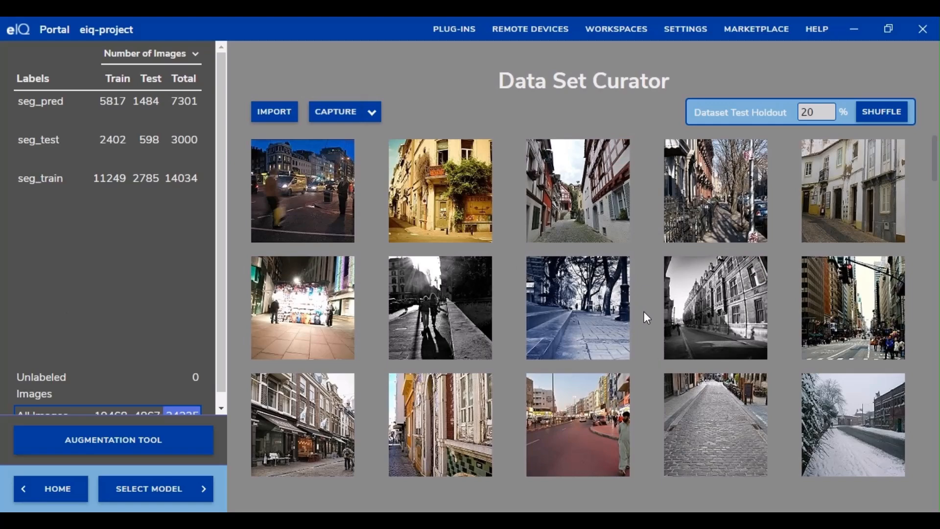
# Step: Look through the imported image gallery and the train and test image counts for each label
pyautogui.scroll(-6, 644, 317)
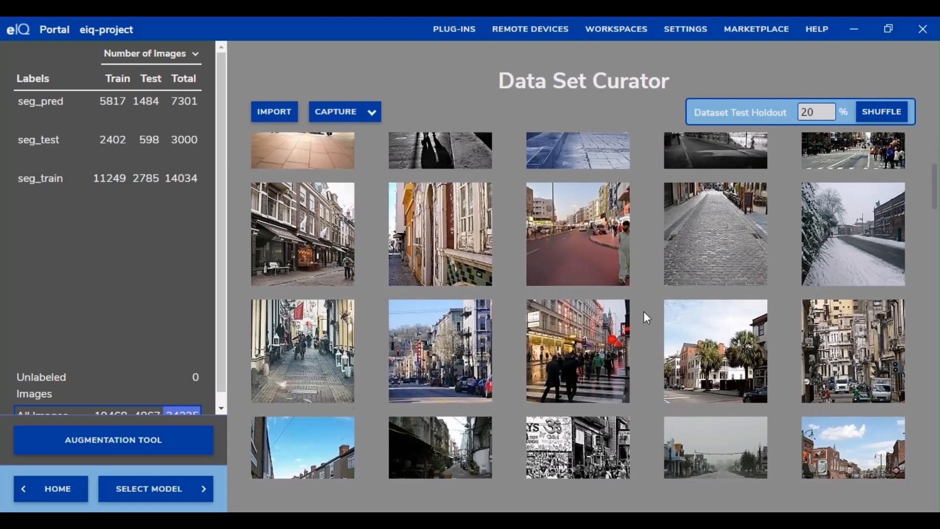
pyautogui.scroll(5, 644, 317)
pyautogui.scroll(2, 644, 311)
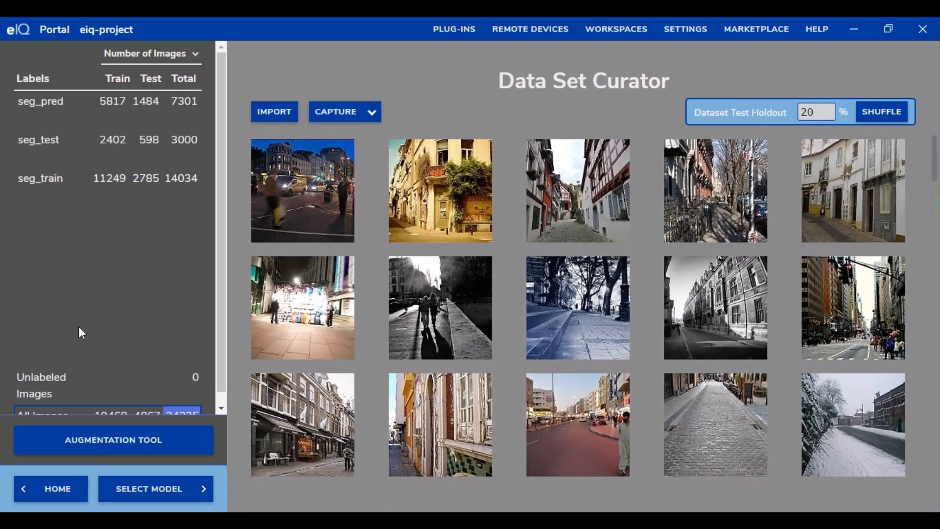
pyautogui.scroll(-1, 78, 327)
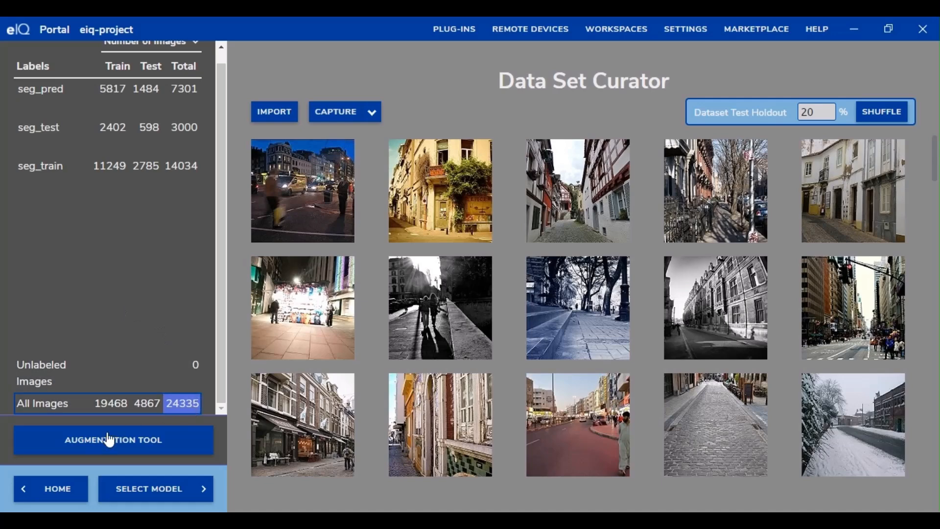
# Step: Review the augmentations in the Default Augmentation pipeline and return to the dataset gallery
pyautogui.click(125, 443)
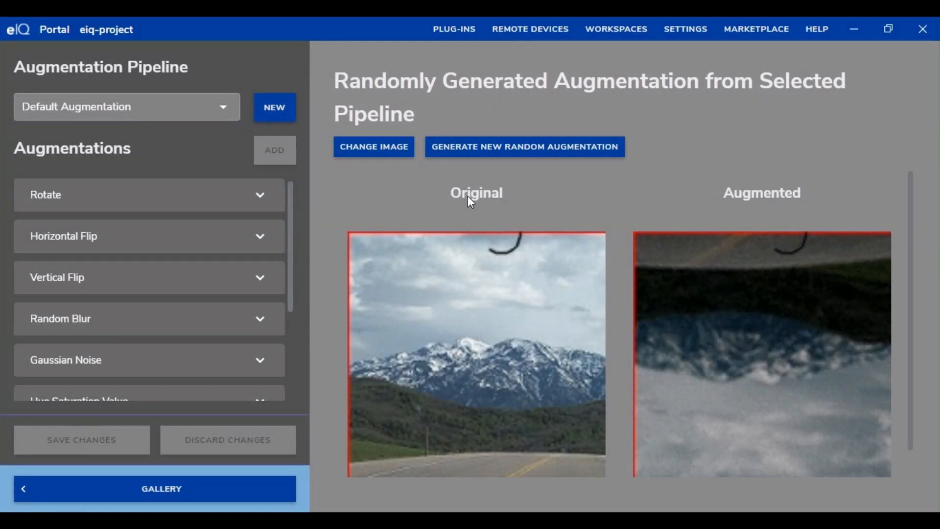
pyautogui.scroll(-2, 150, 218)
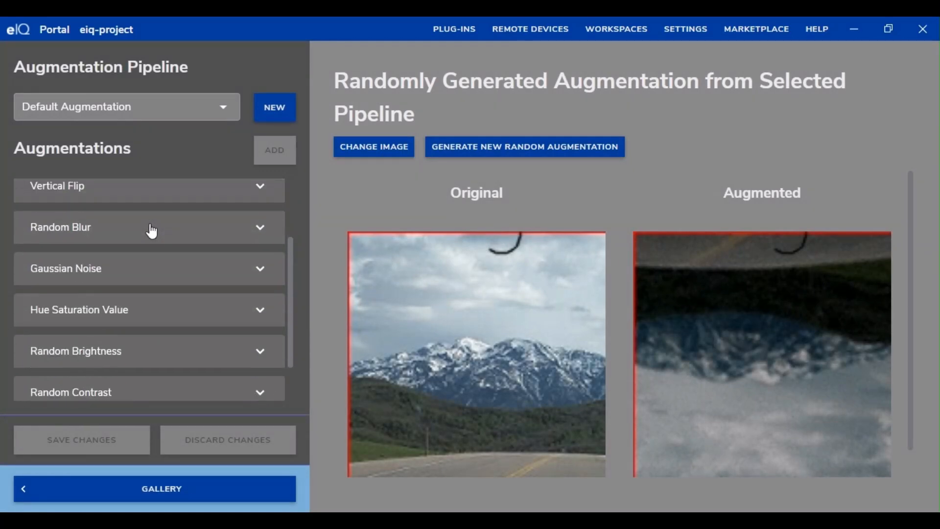
pyautogui.scroll(2, 167, 259)
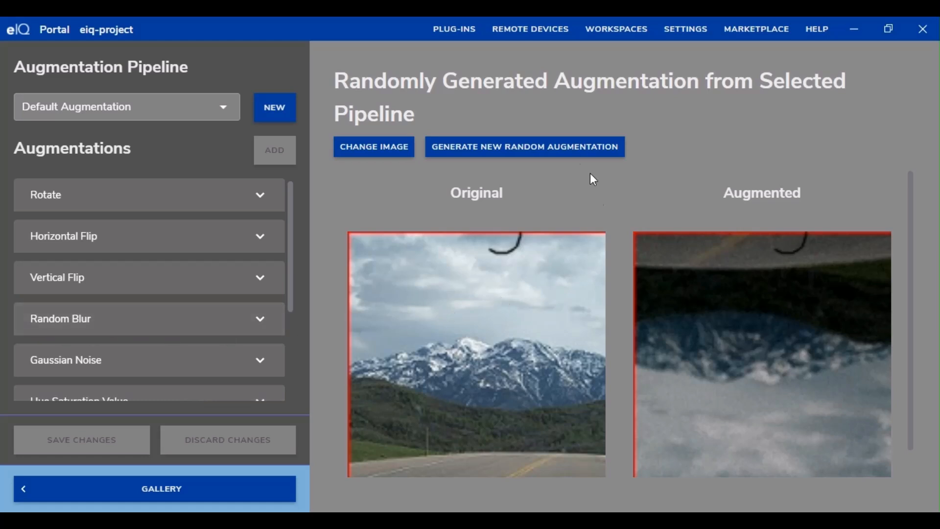
pyautogui.click(43, 494)
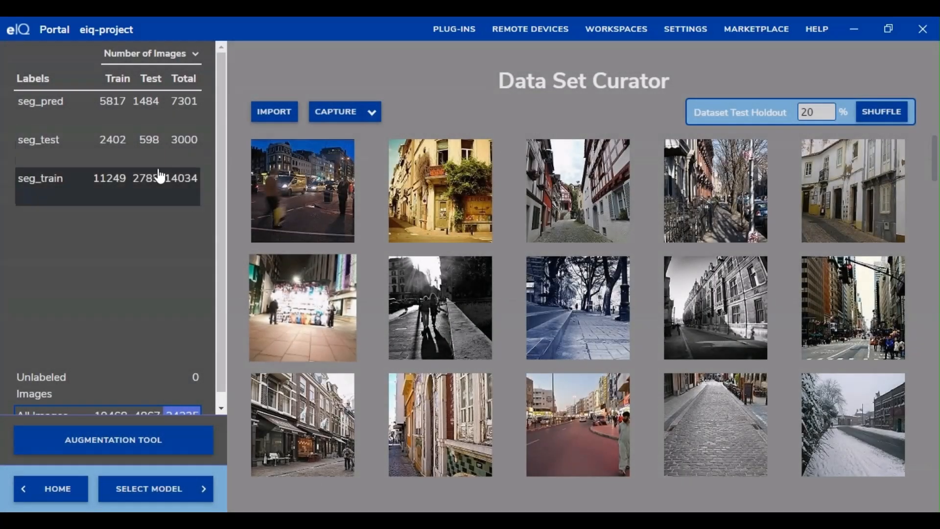
# Step: Choose a Classification model with Balanced tuning, optimized for inference on an NPU
pyautogui.click(176, 495)
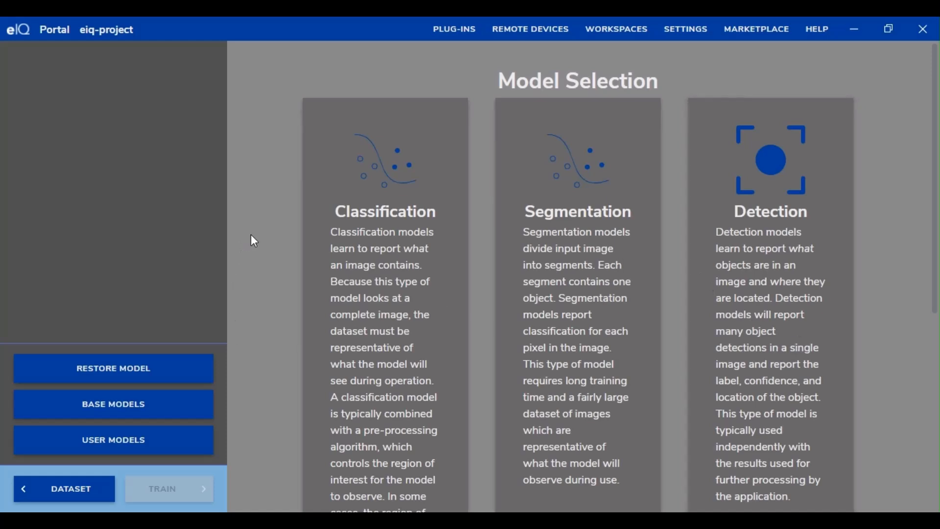
pyautogui.click(386, 213)
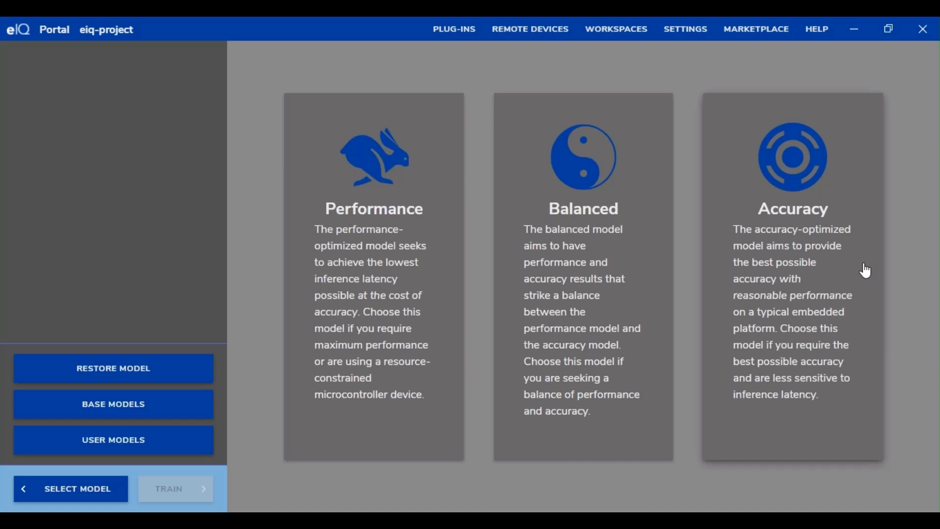
pyautogui.click(634, 268)
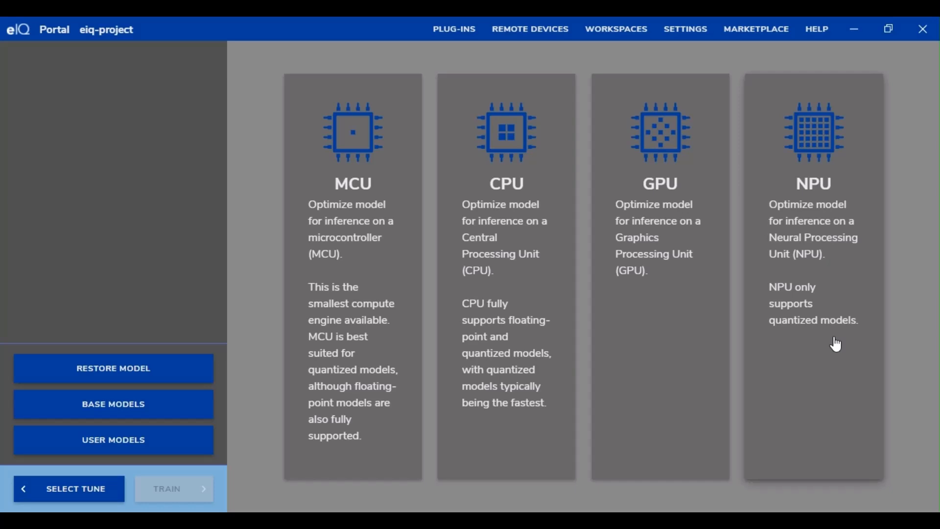
pyautogui.click(837, 289)
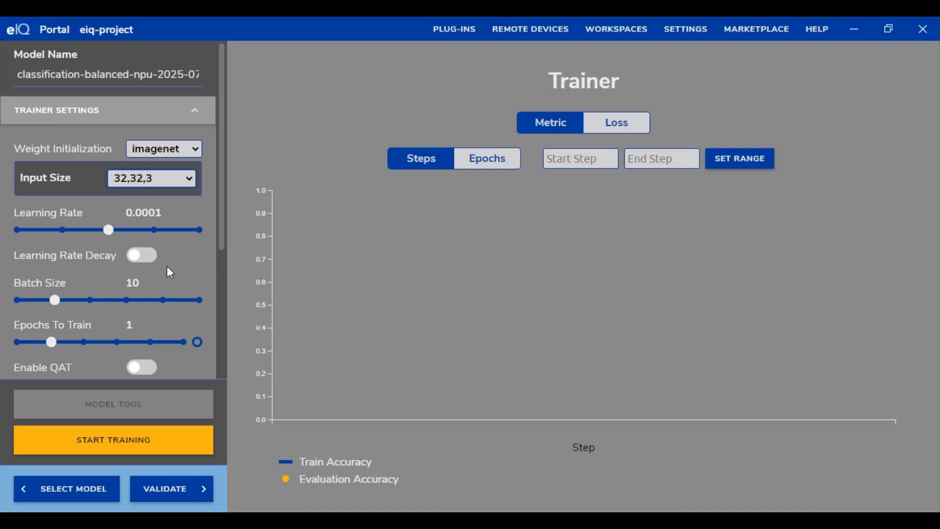
# Step: Review the trainer settings and start training the classification model with the current settings
pyautogui.scroll(-3, 143, 266)
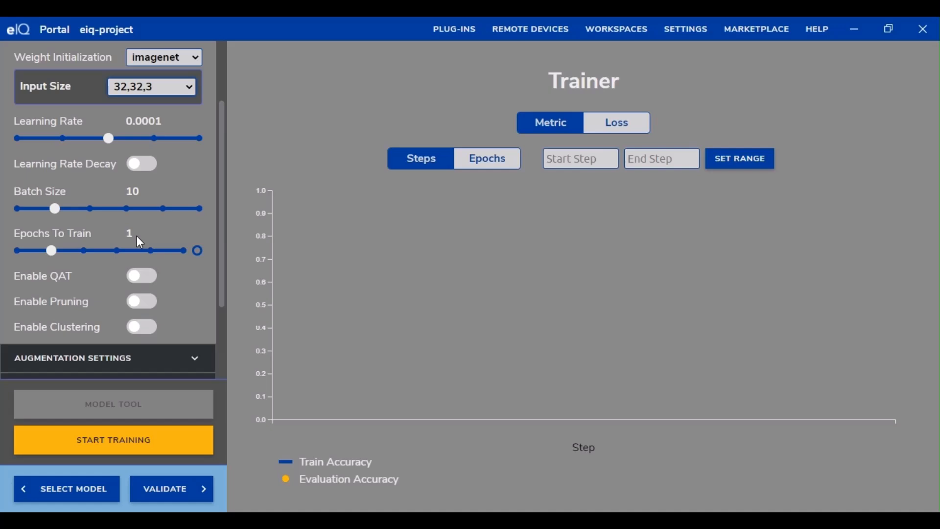
pyautogui.scroll(3, 17, 291)
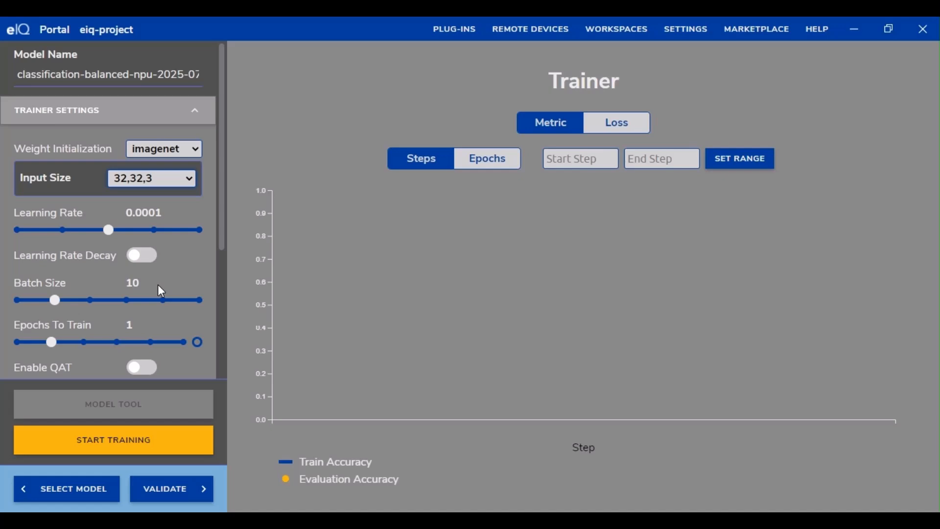
pyautogui.scroll(-2, 157, 284)
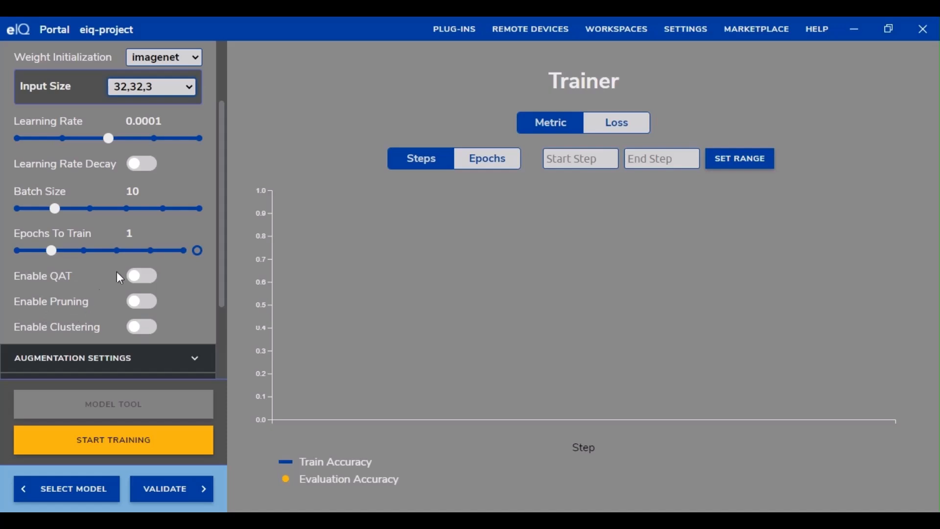
pyautogui.scroll(-2, 125, 270)
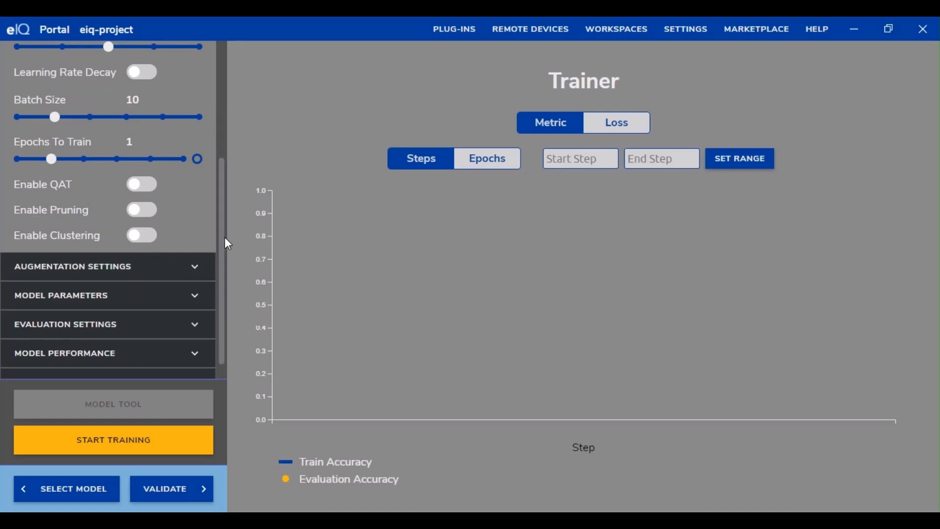
pyautogui.scroll(2, 225, 239)
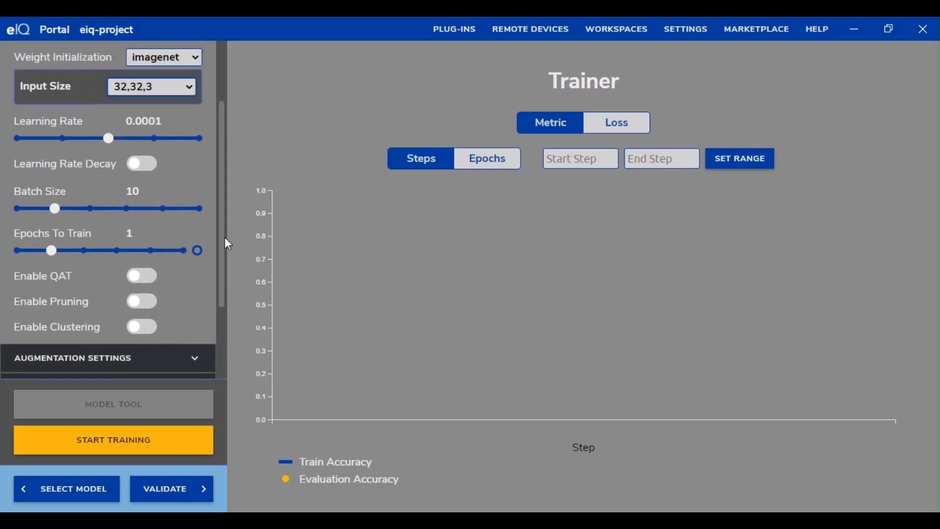
pyautogui.click(96, 451)
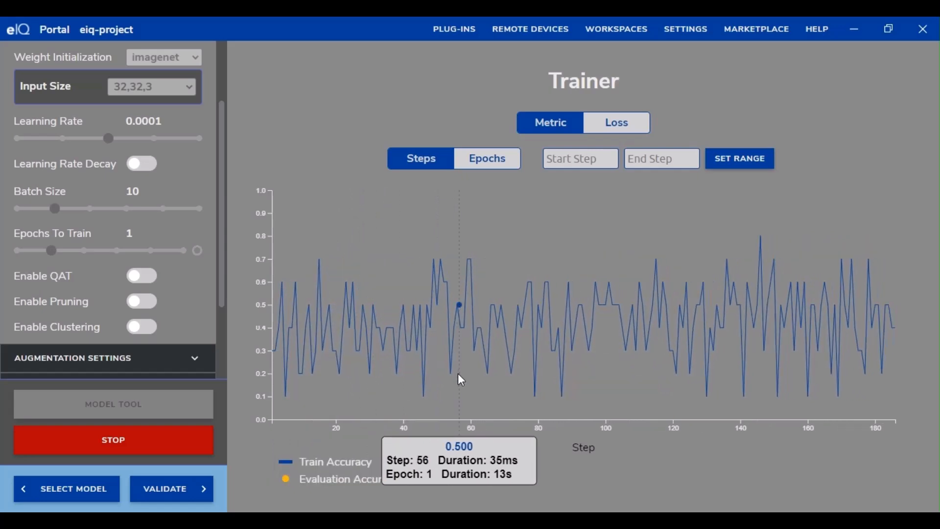
# Step: Examine the augmentation settings, model parameters and evaluation settings while the model trains
pyautogui.scroll(-3, 84, 305)
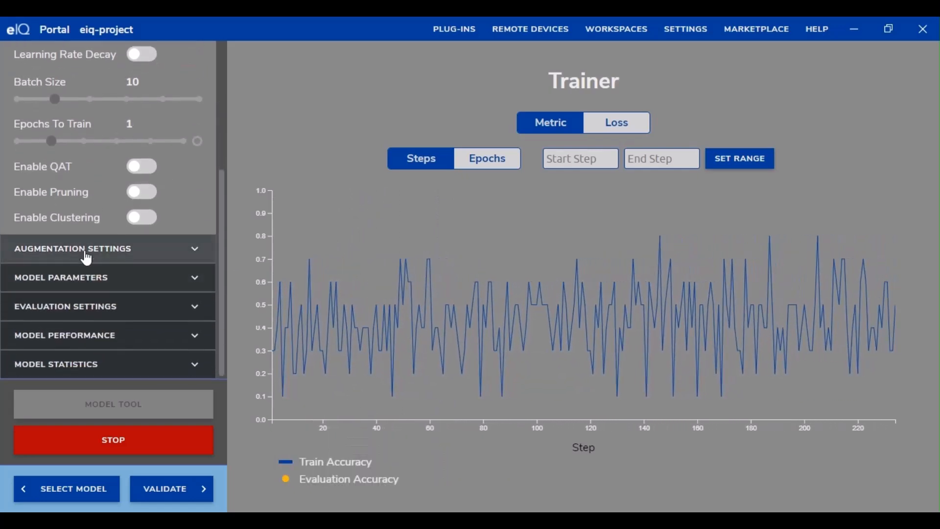
pyautogui.click(119, 248)
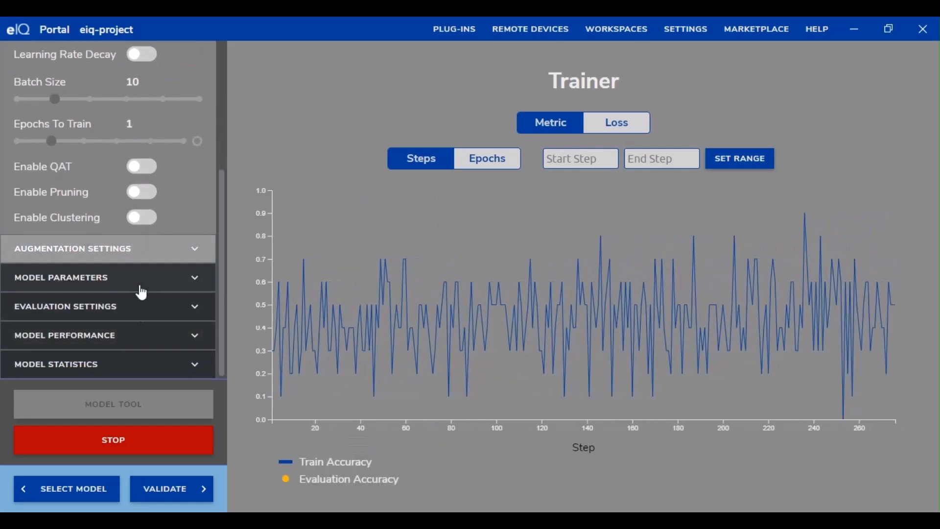
pyautogui.click(169, 257)
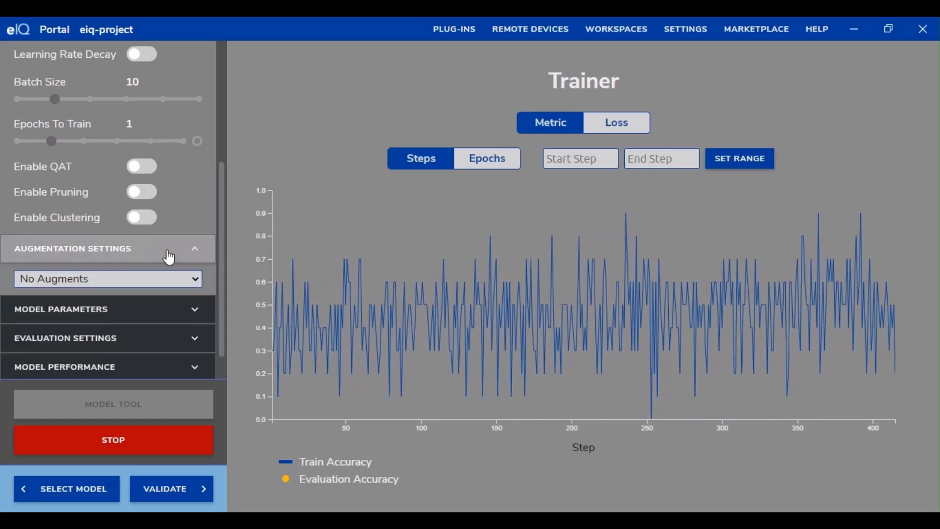
pyautogui.click(169, 256)
pyautogui.click(137, 286)
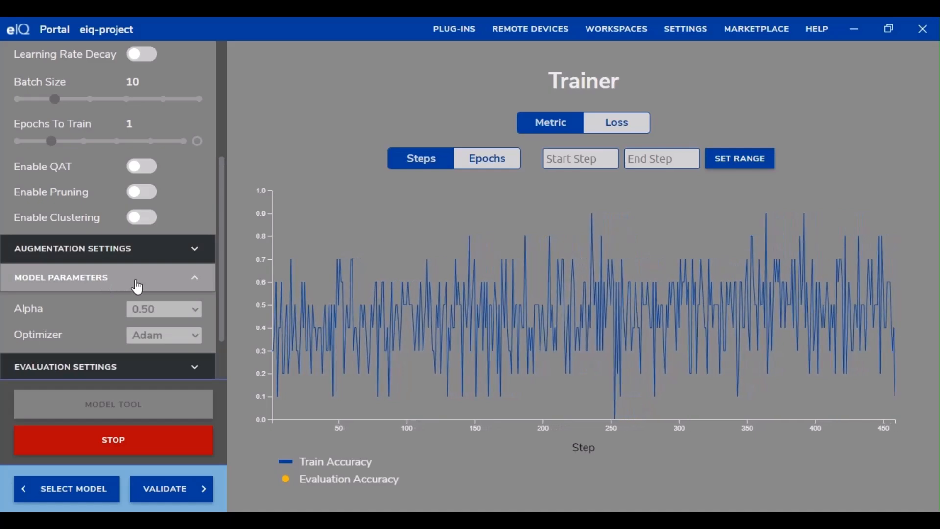
pyautogui.click(136, 287)
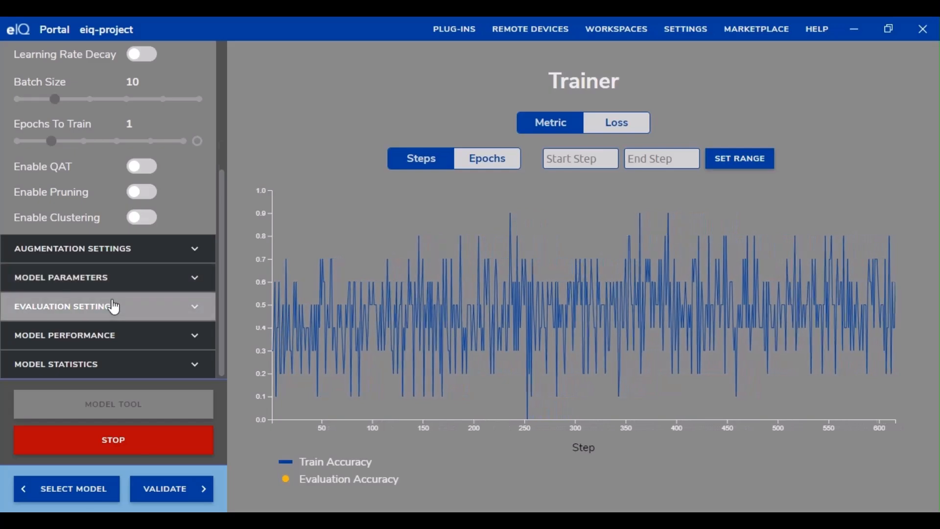
pyautogui.click(114, 306)
pyautogui.scroll(-3, 121, 241)
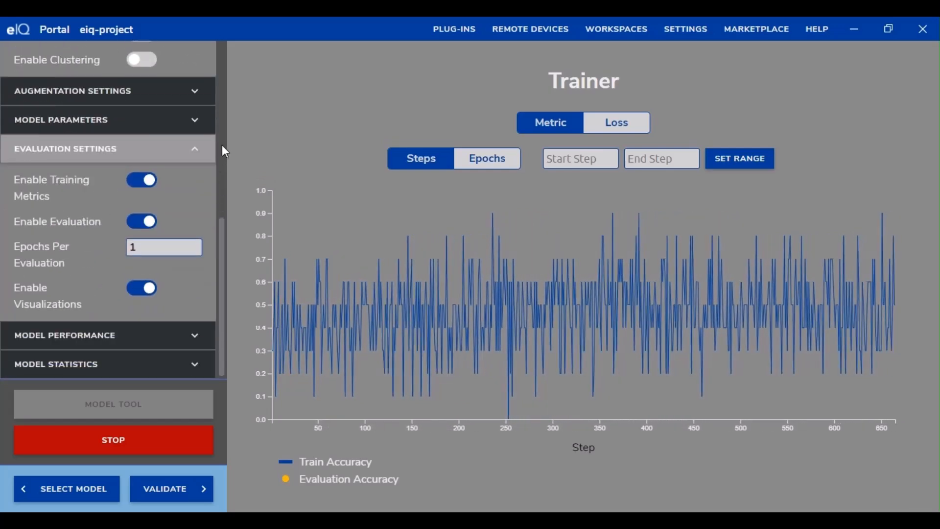
pyautogui.click(196, 149)
# Step: Check the model performance figures and model statistics of the training run
pyautogui.click(190, 342)
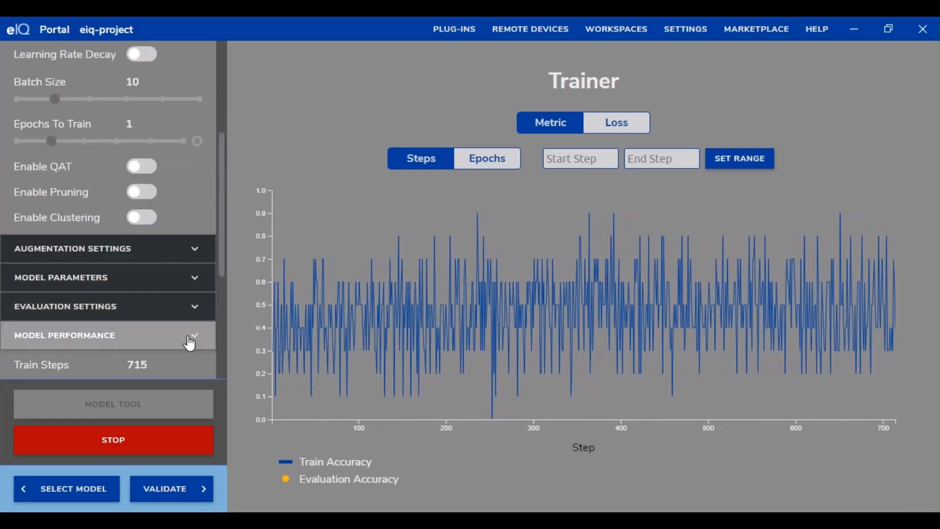
pyautogui.scroll(-4, 184, 269)
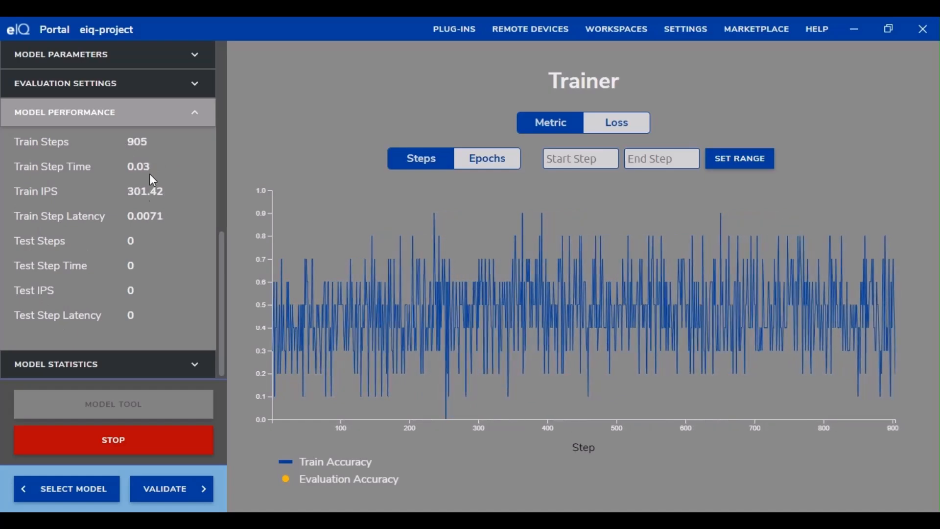
pyautogui.click(178, 118)
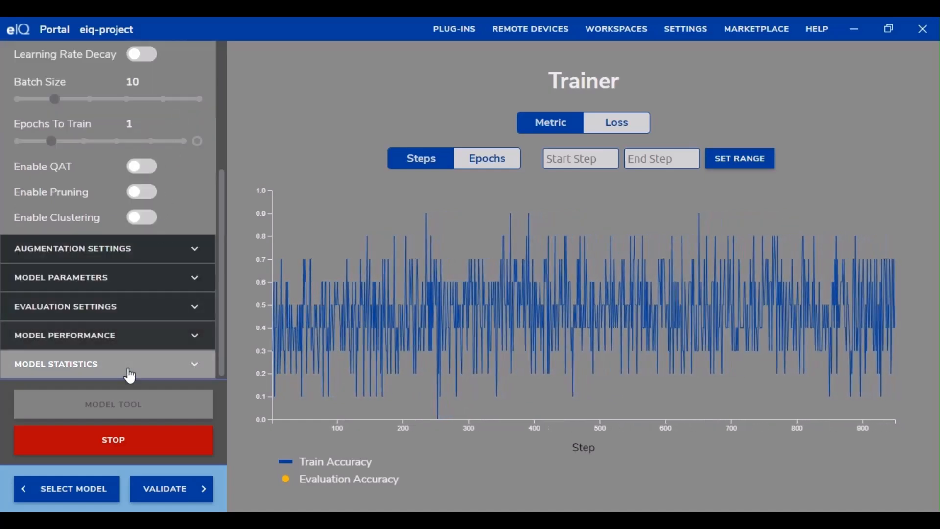
pyautogui.click(162, 364)
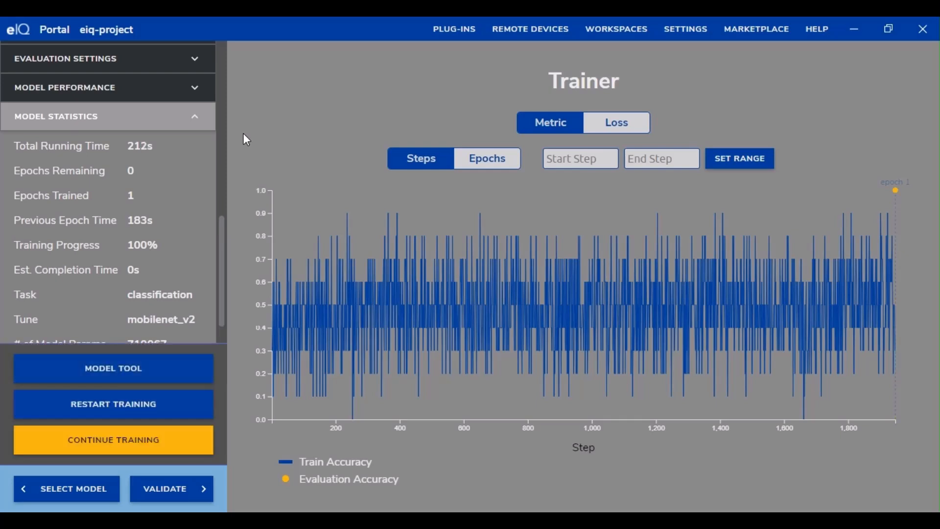
# Step: Validate the trained model on the default target and inspect its confusion matrix and per-class accuracy
pyautogui.click(164, 489)
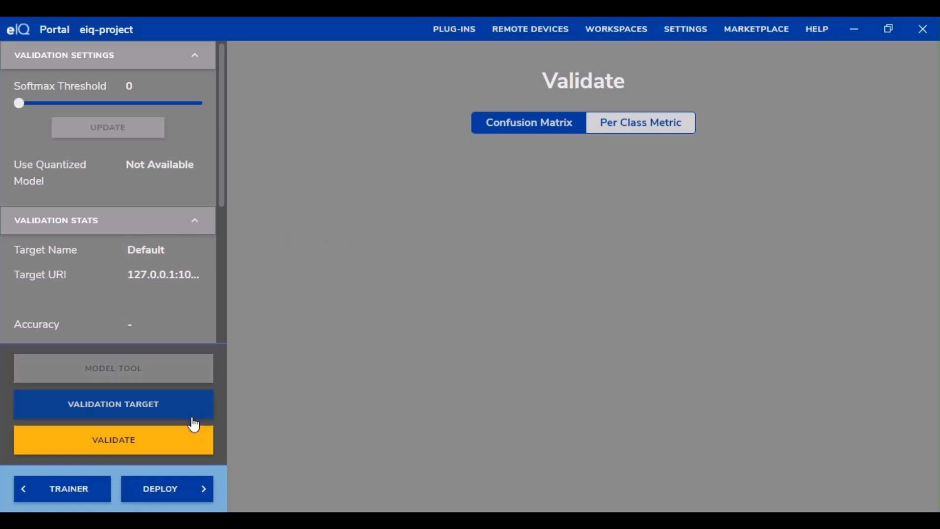
pyautogui.click(124, 451)
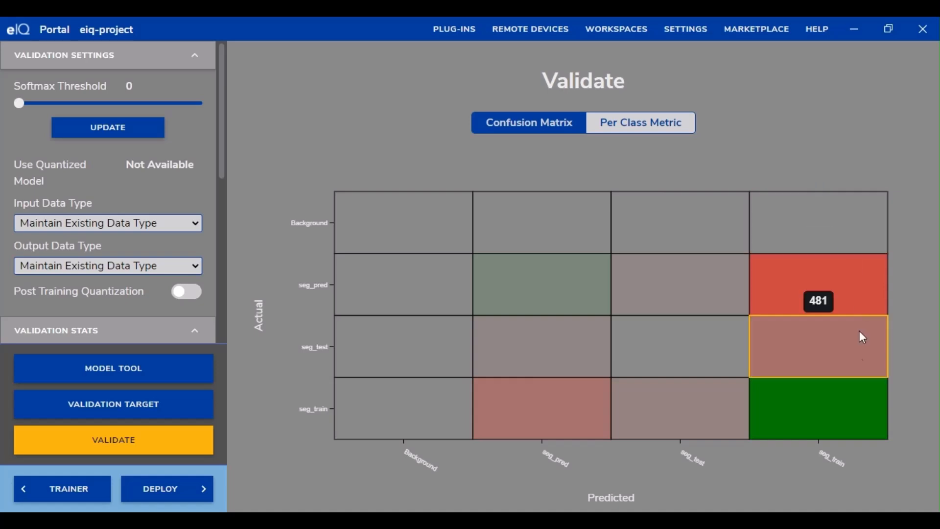
pyautogui.moveTo(836, 417)
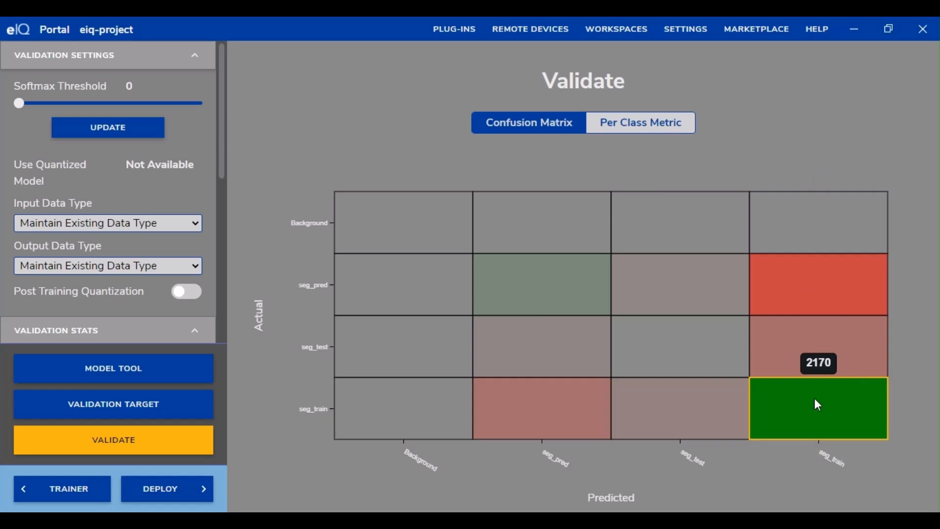
pyautogui.moveTo(817, 293)
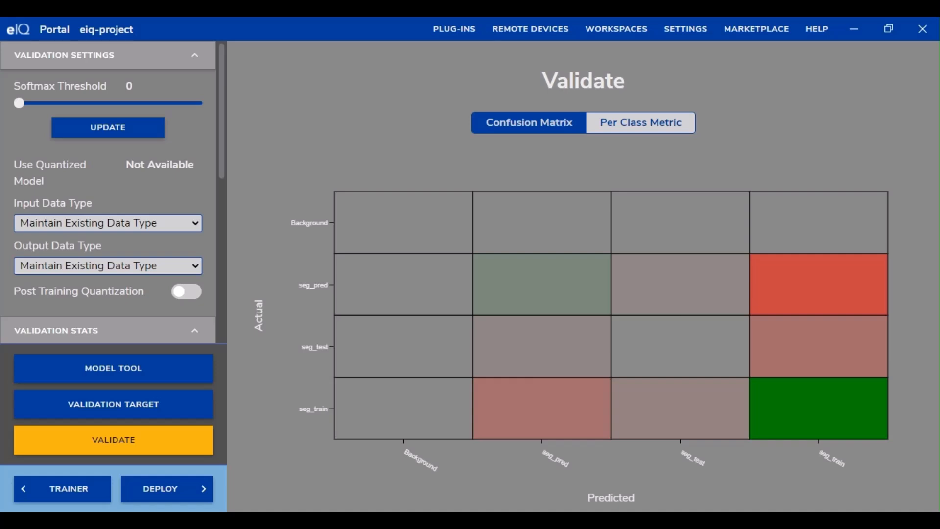
pyautogui.click(684, 124)
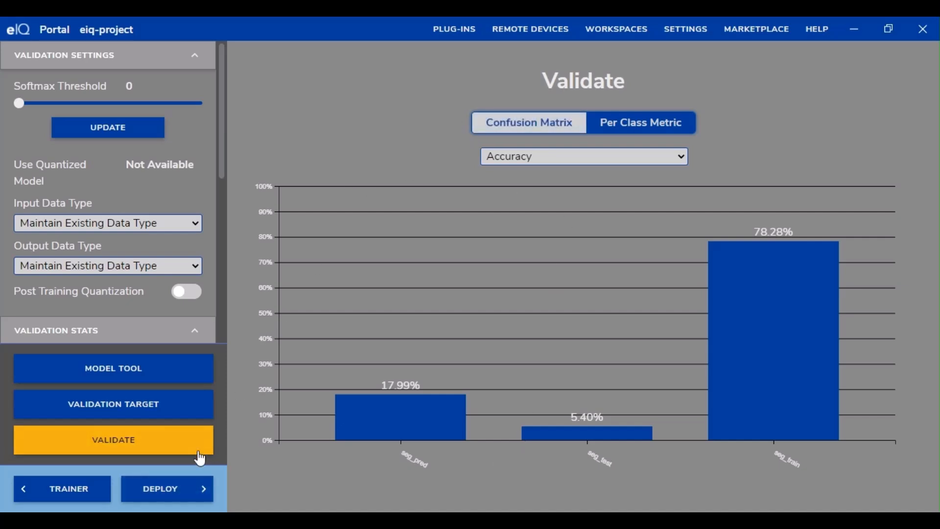
# Step: Export the trained model as a Deepview RT file, maintaining the existing input and output data types
pyautogui.click(164, 491)
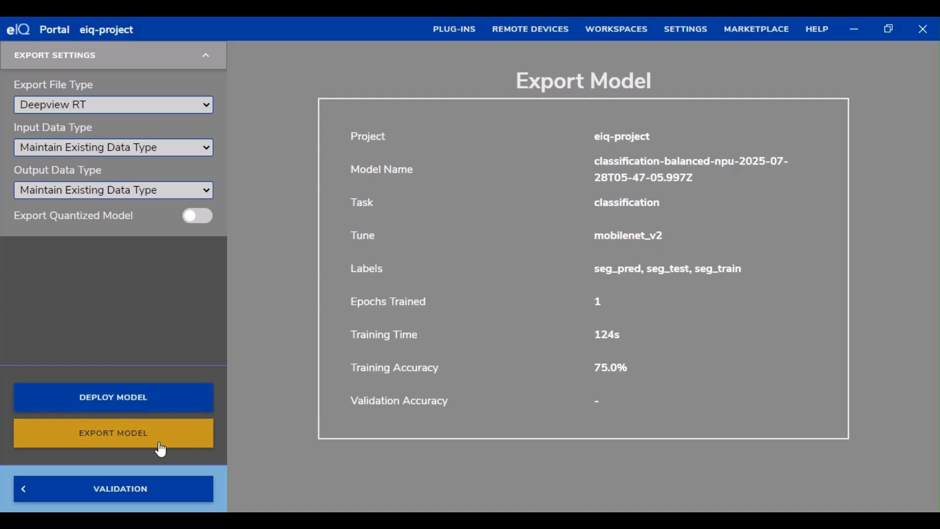
pyautogui.click(136, 107)
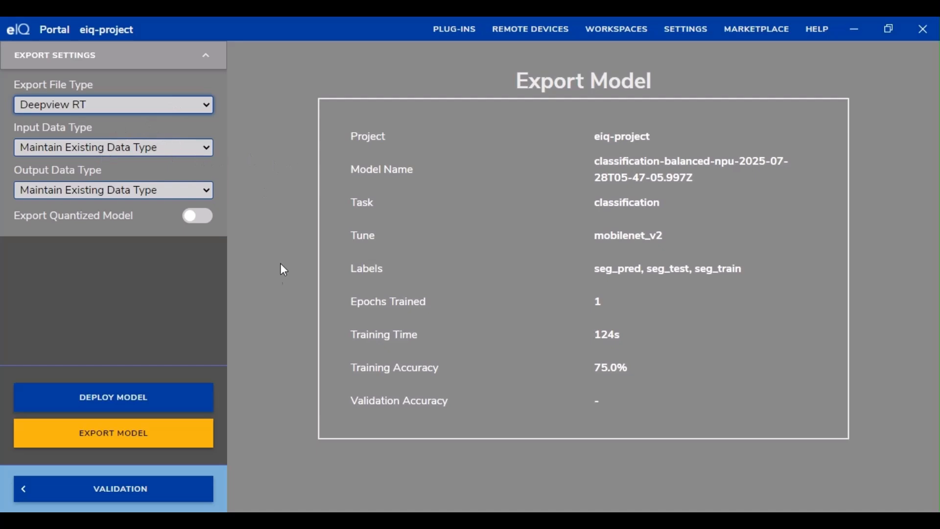
pyautogui.click(149, 440)
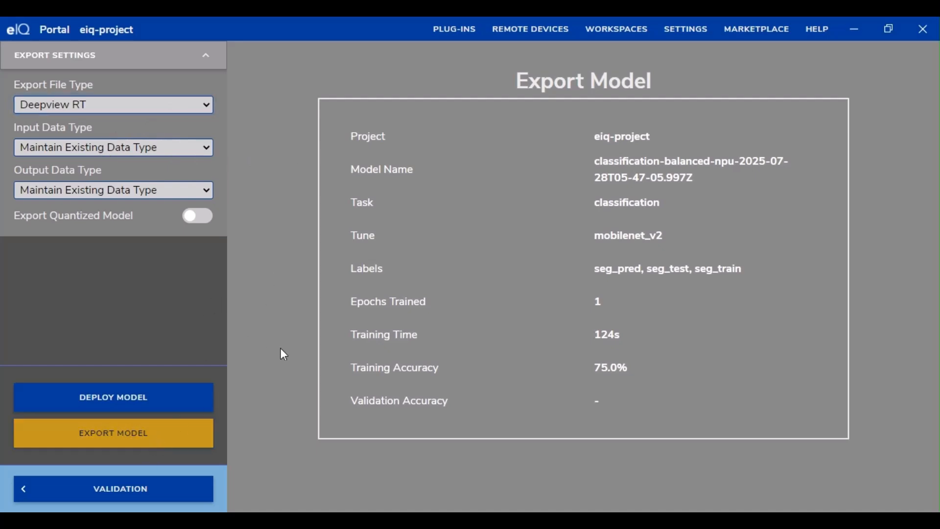